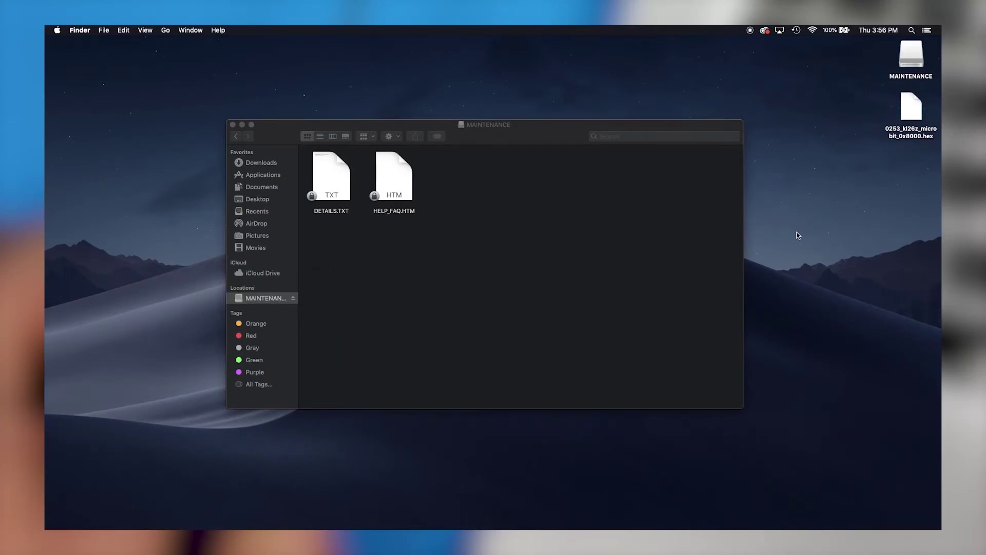
Copy the firmware hex file onto MAINTENANCE, then open the remounted MICROBIT drive
{"action": "left_click_drag", "start_coordinate": [910, 112], "coordinate": [456, 210]}
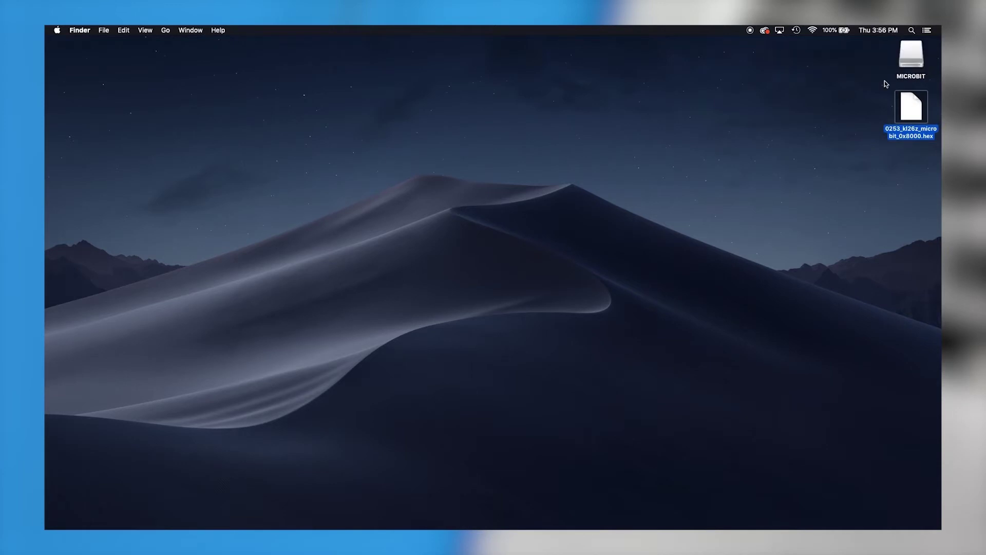
{"action": "double_click", "coordinate": [909, 57]}
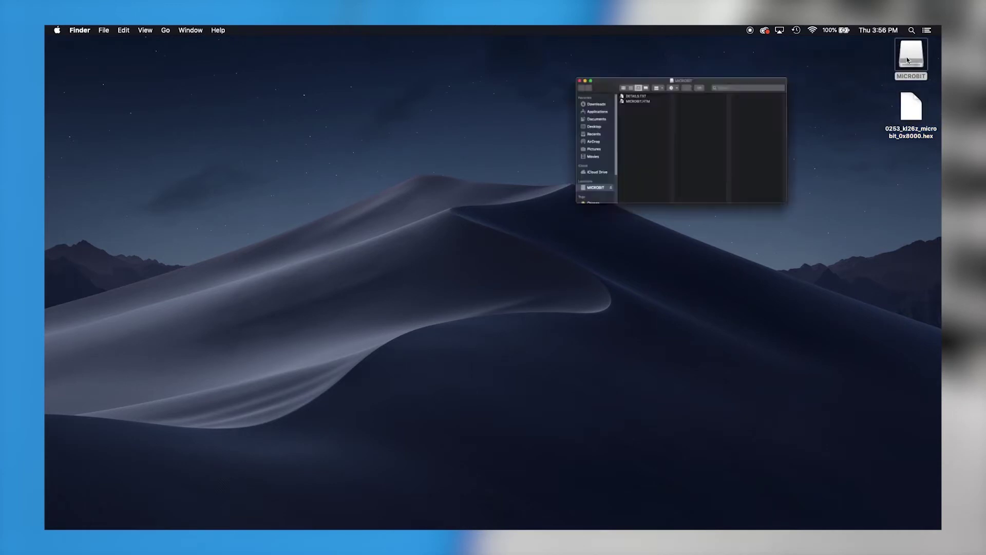
Open DETAILS.TXT and highlight the Interface Version 0253 line
{"action": "double_click", "coordinate": [416, 139]}
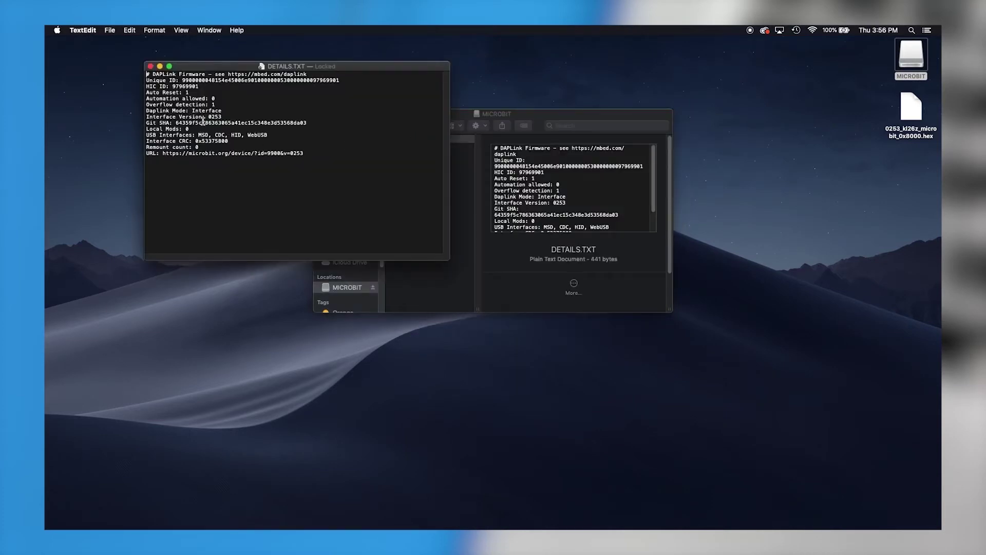
{"action": "left_click_drag", "start_coordinate": [226, 117], "coordinate": [149, 116]}
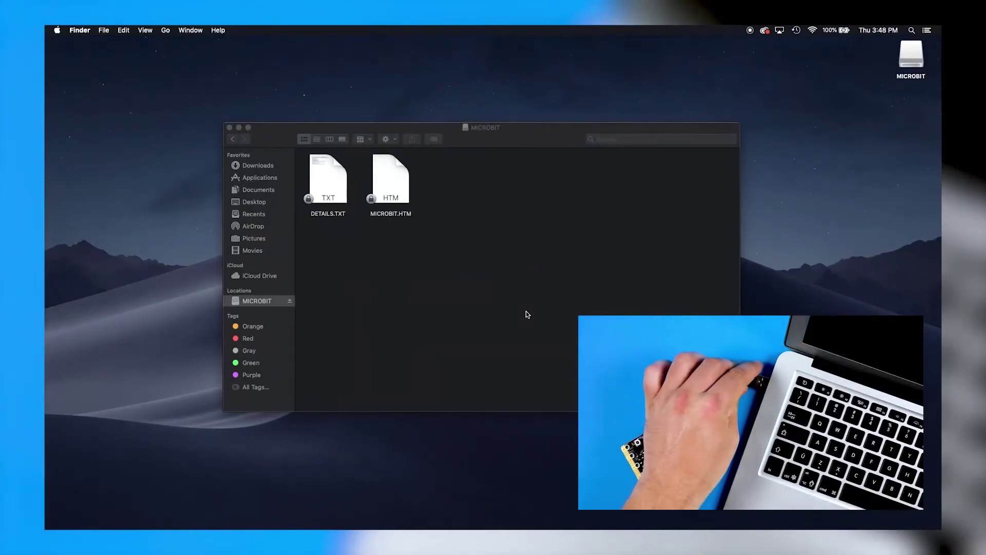
Open DETAILS.TXT from the MICROBIT drive before moving to MakeCode
{"action": "double_click", "coordinate": [337, 204]}
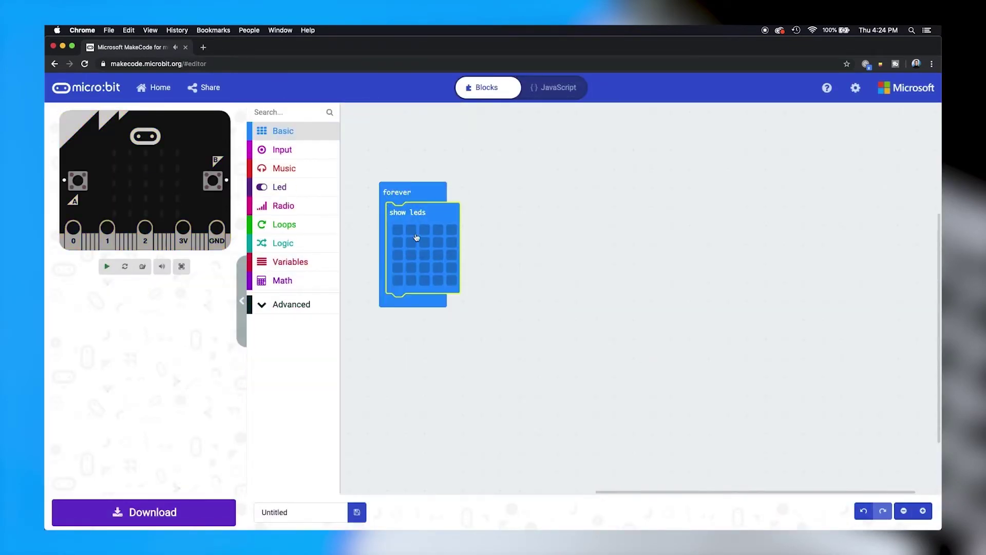
Draw a heart pattern in the forever block's show leds
{"action": "left_click", "coordinate": [398, 242]}
{"action": "left_click", "coordinate": [411, 230]}
{"action": "left_click", "coordinate": [425, 281]}
Add an on shake block showing 'Hello!' and start Pair device from settings
{"action": "left_click", "coordinate": [282, 149]}
{"action": "left_click_drag", "start_coordinate": [386, 155], "coordinate": [576, 219]}
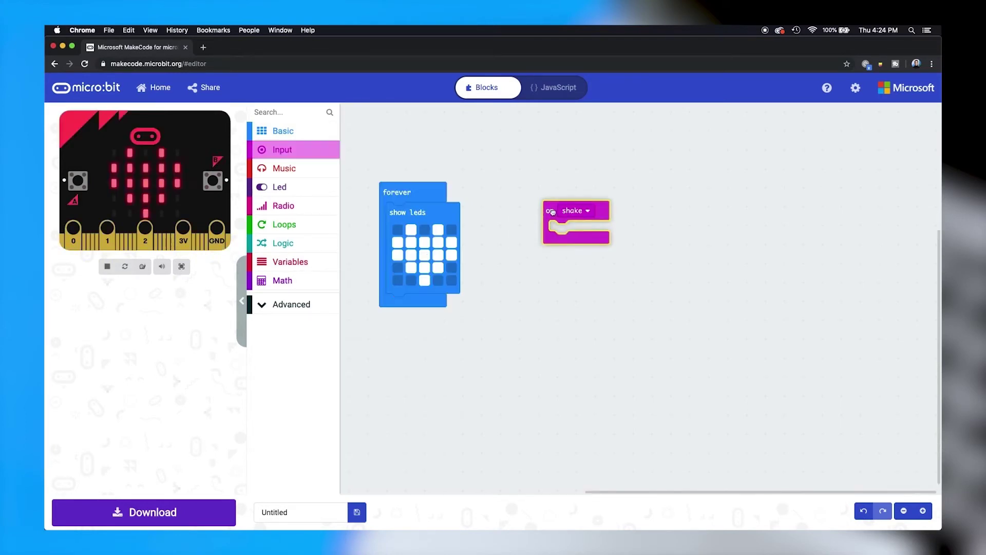
{"action": "left_click", "coordinate": [283, 131]}
{"action": "left_click_drag", "start_coordinate": [393, 291], "coordinate": [593, 230]}
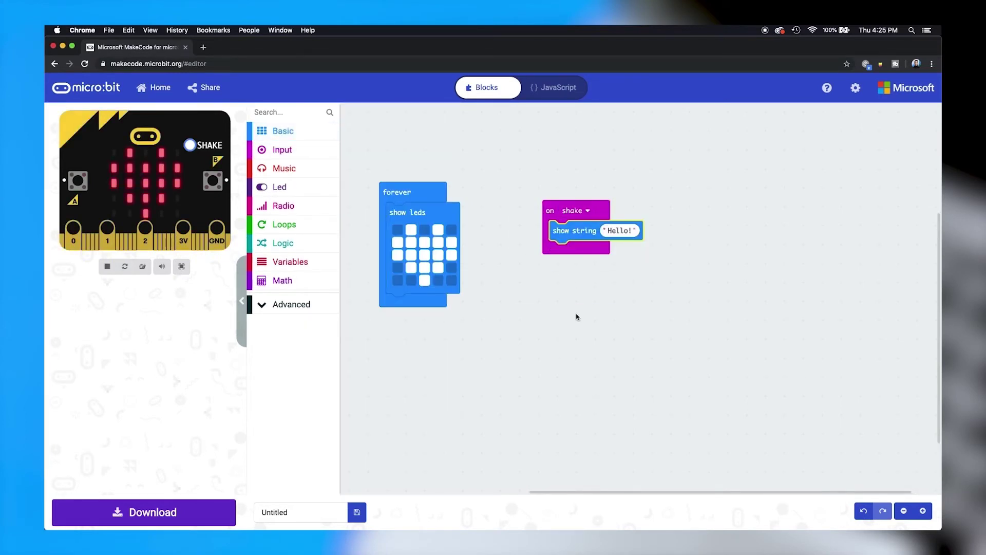
{"action": "left_click", "coordinate": [855, 87]}
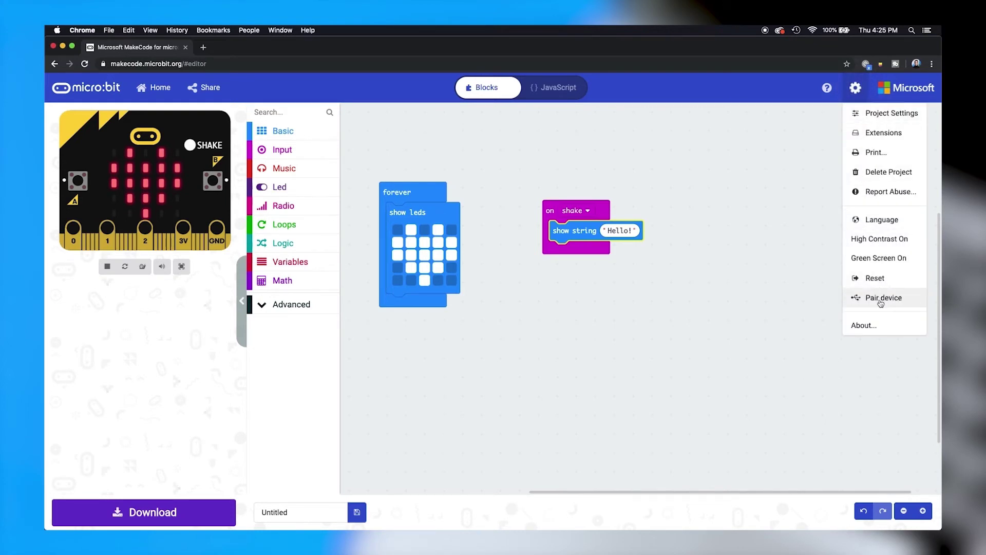
{"action": "left_click", "coordinate": [881, 298]}
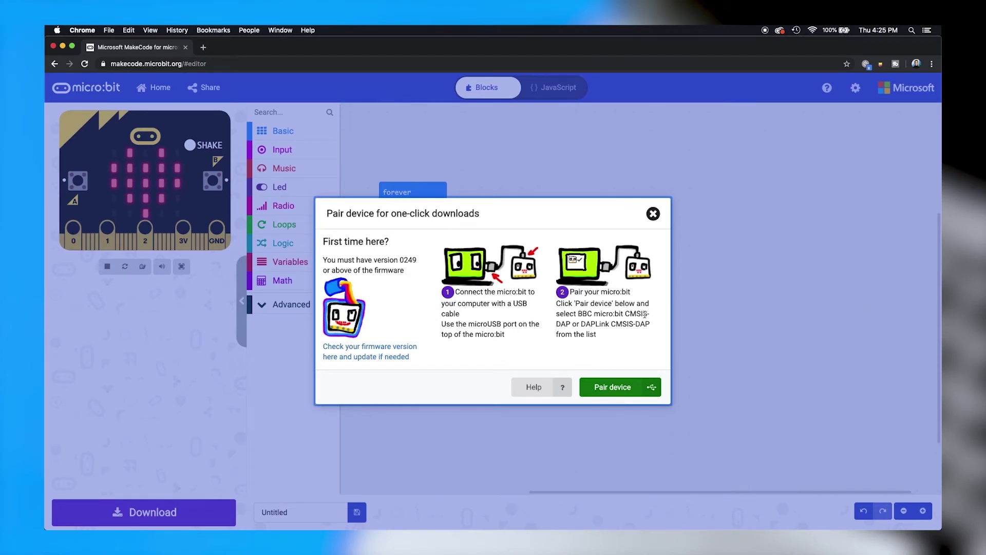
Pair and connect the BBC micro:bit CMSIS-DAP device through Chrome's chooser
{"action": "left_click", "coordinate": [620, 388]}
{"action": "left_click", "coordinate": [146, 100]}
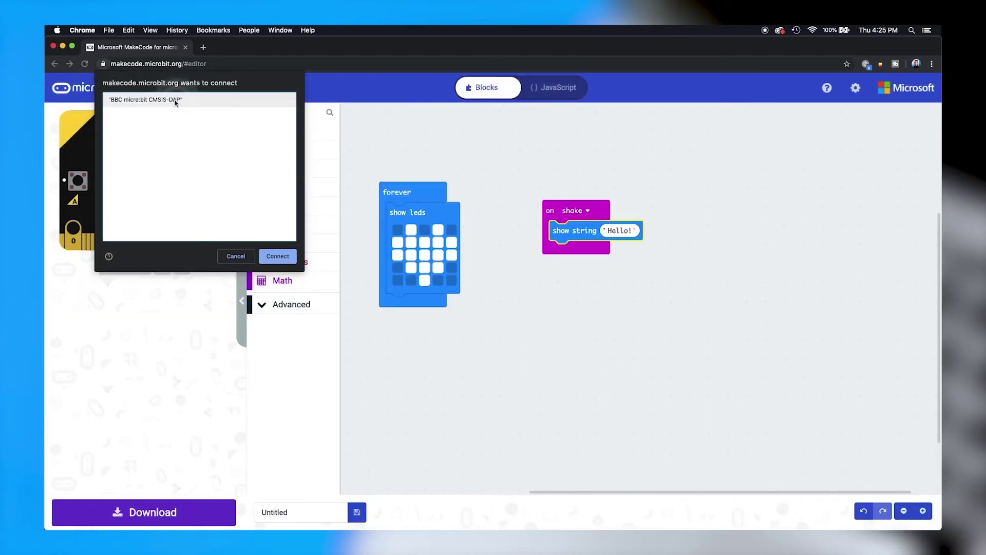
{"action": "left_click", "coordinate": [277, 256]}
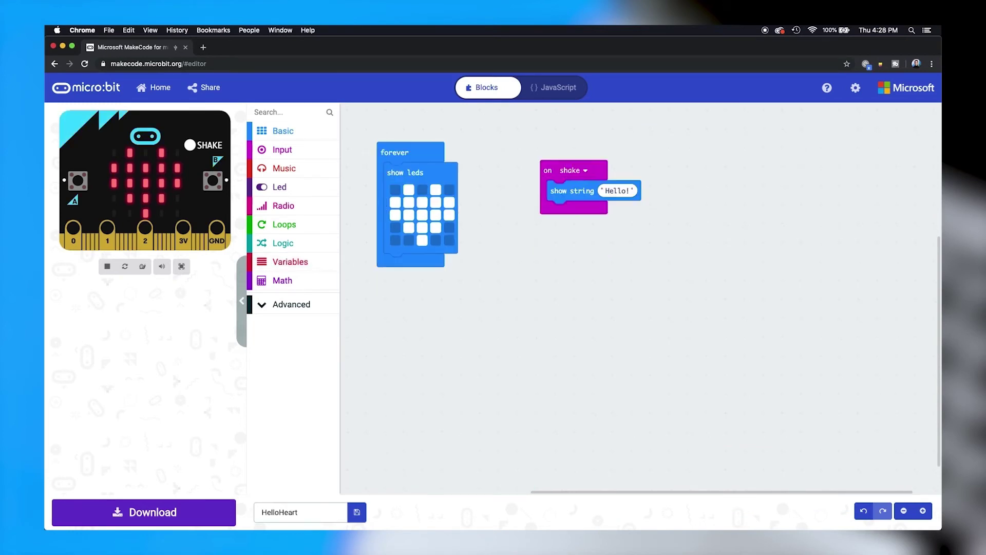
Download the HelloHeart program to the micro:bit
{"action": "left_click", "coordinate": [194, 514]}
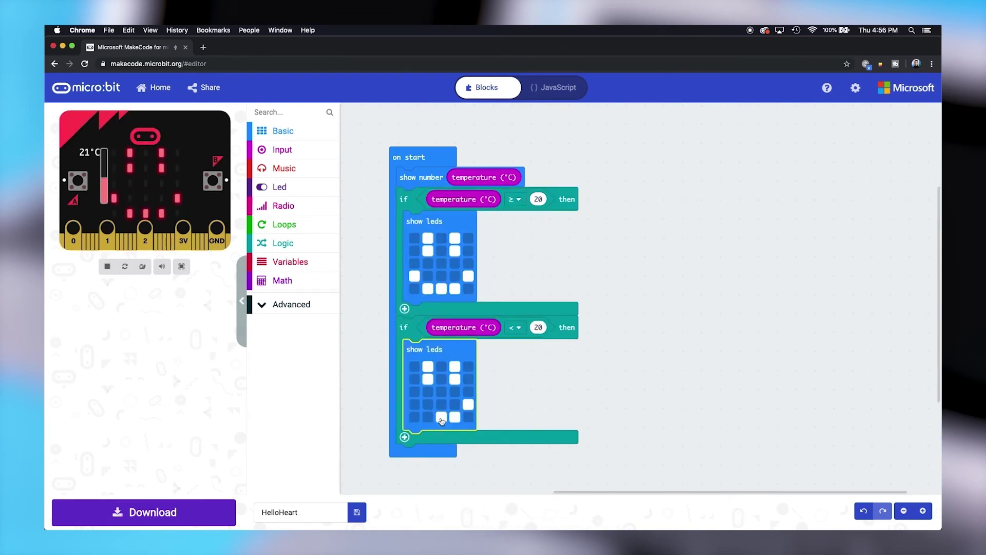
Rename the project from HelloHeart to Thermometer and open the Share dialog
{"action": "left_click", "coordinate": [301, 512]}
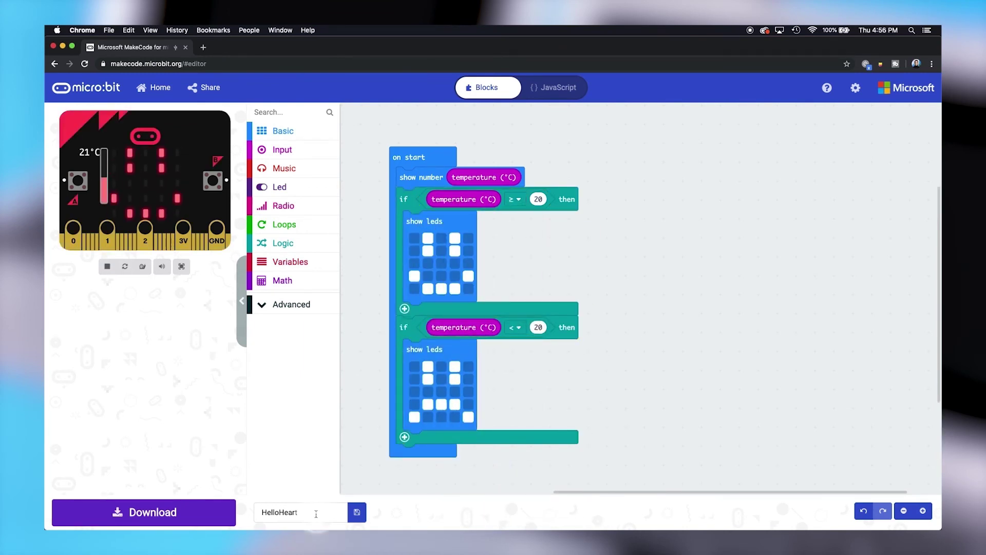
{"action": "triple_click", "coordinate": [301, 511]}
{"action": "type", "text": "Thermometer"}
{"action": "left_click", "coordinate": [210, 88]}
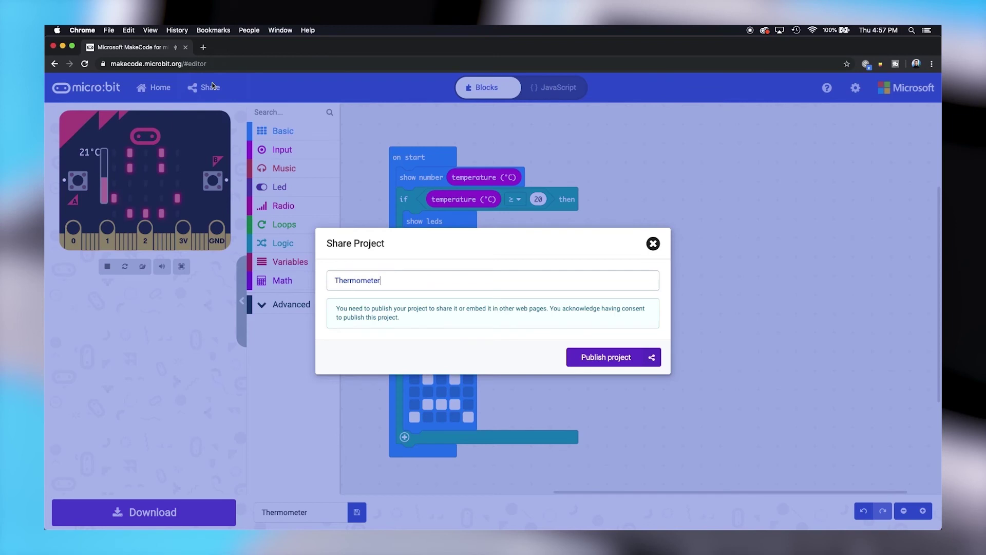
Publish Thermometer and copy its makecode.microbit.org share link
{"action": "left_click", "coordinate": [606, 357]}
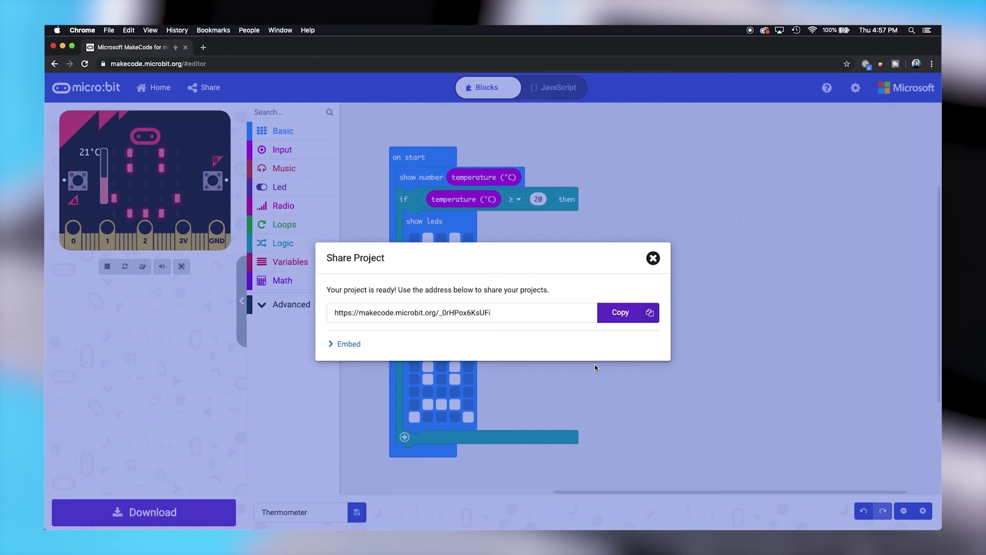
{"action": "left_click", "coordinate": [611, 316]}
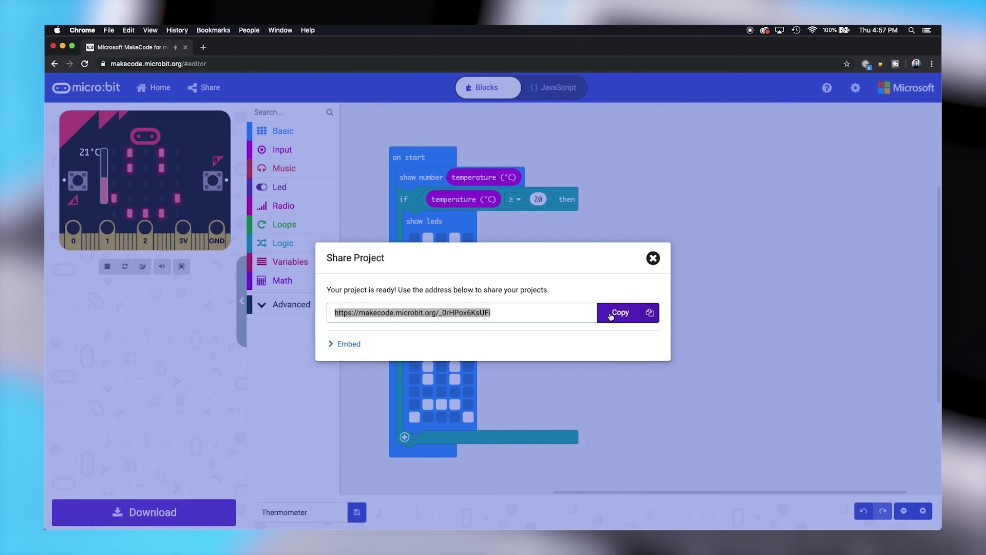
Expand the Embed section to show the Thermometer project's HTML iframe code
{"action": "left_click", "coordinate": [331, 344]}
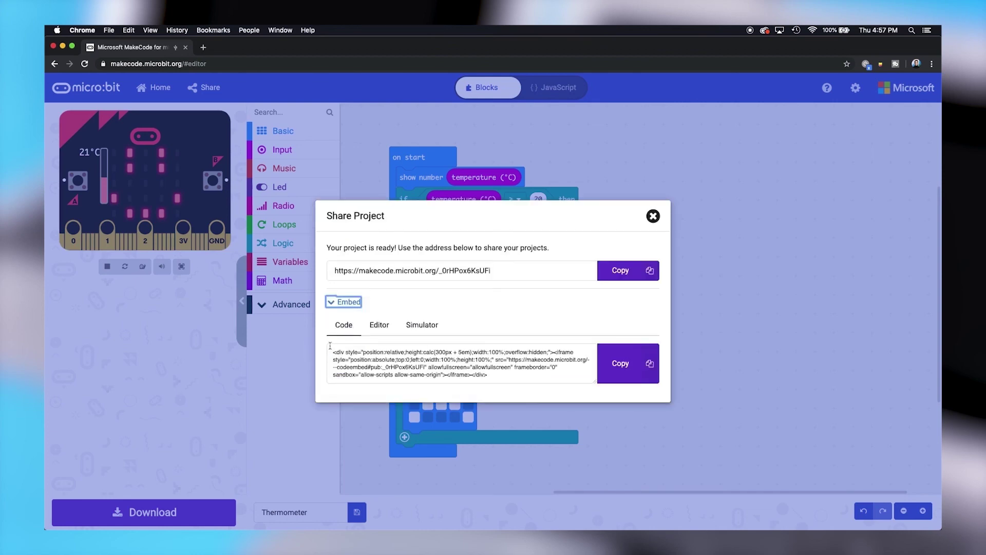